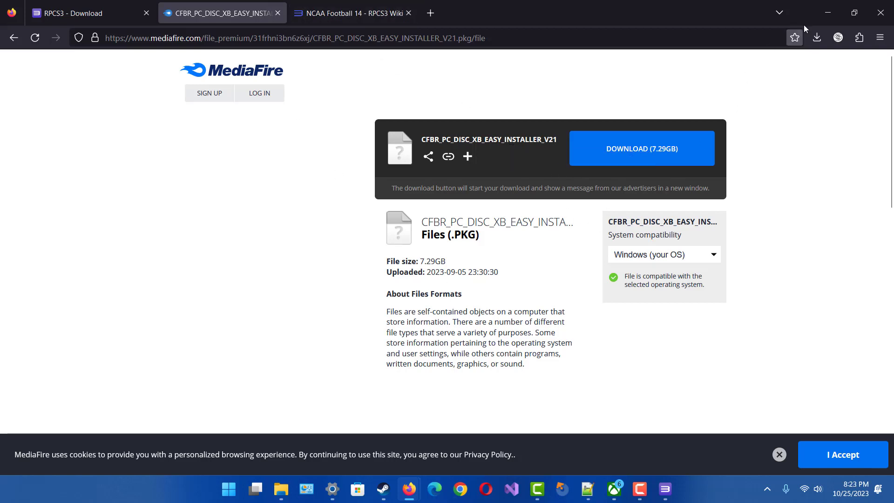
Drop the downloaded CFBR_PC_DISC_XB_EASY_INSTALLER_V21.pkg from the Emulators folder onto RPCS3 to install it
left_click(826, 16)
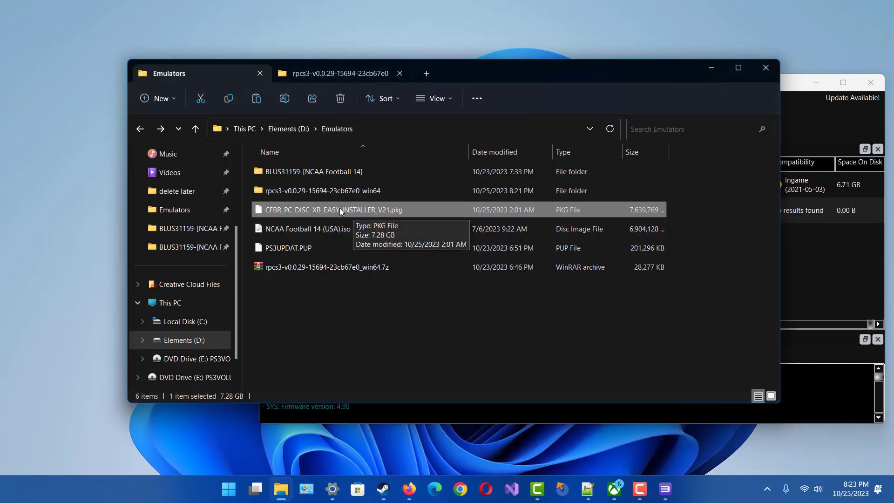
left_click_drag(341, 211, 820, 272)
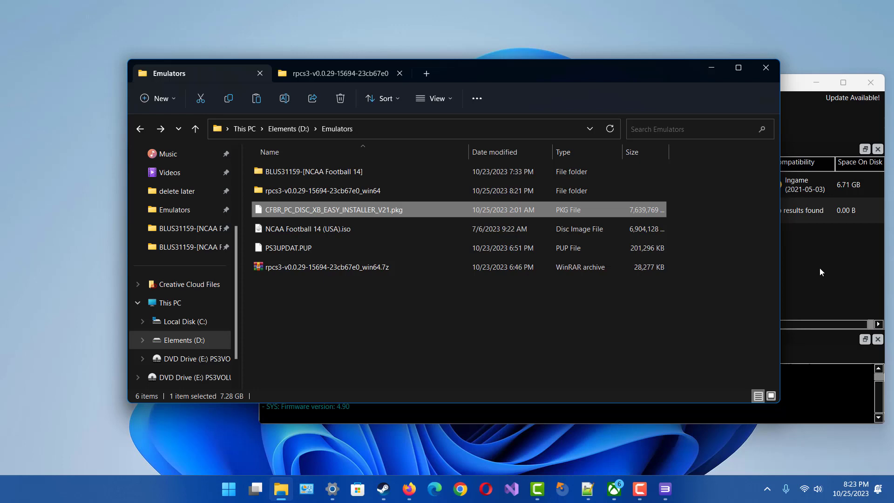
left_click(813, 93)
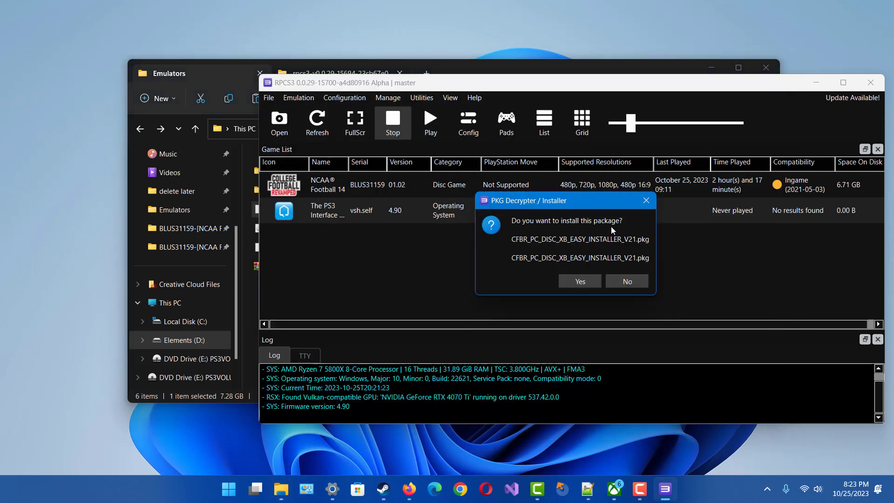
Confirm installing CFBR_PC_DISC_XB_EASY_INSTALLER_V21.pkg, wait for completion, and dismiss the Success message
left_click(582, 285)
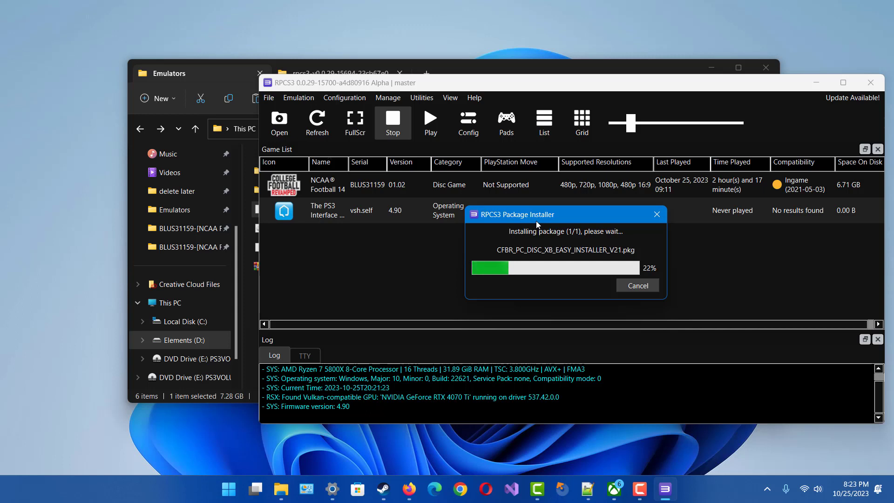
left_click_drag(588, 216, 564, 207)
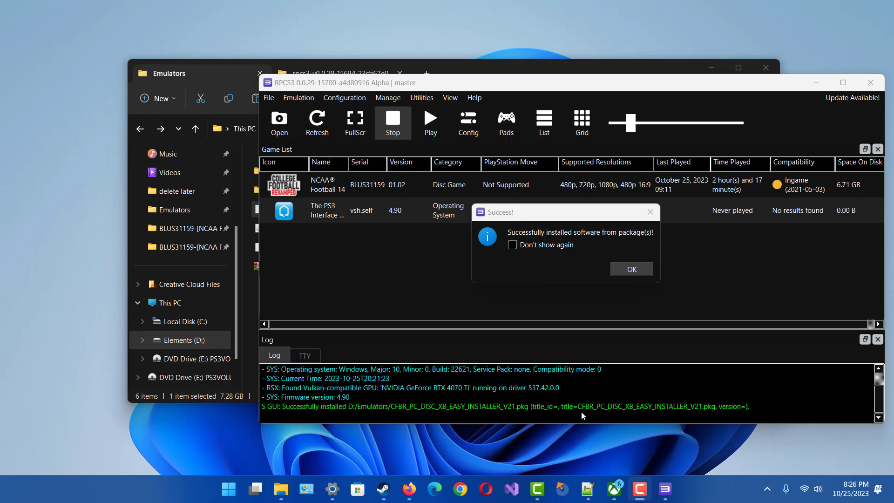
left_click(632, 269)
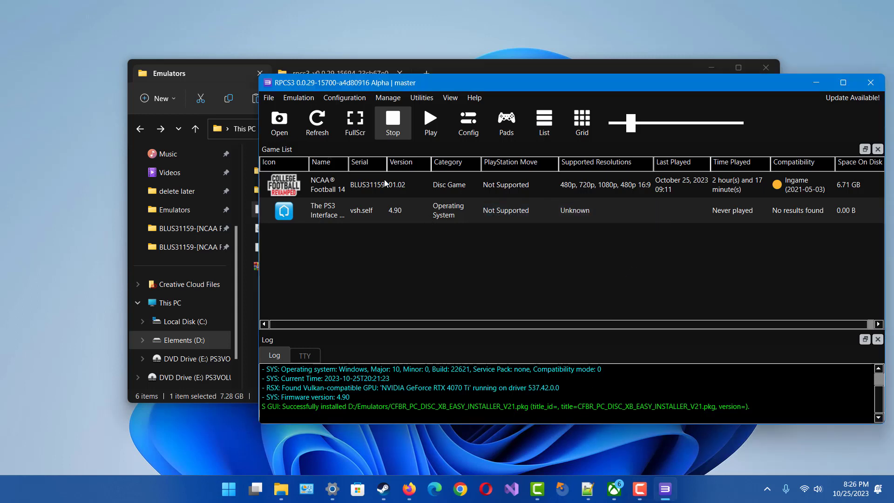
left_click(265, 98)
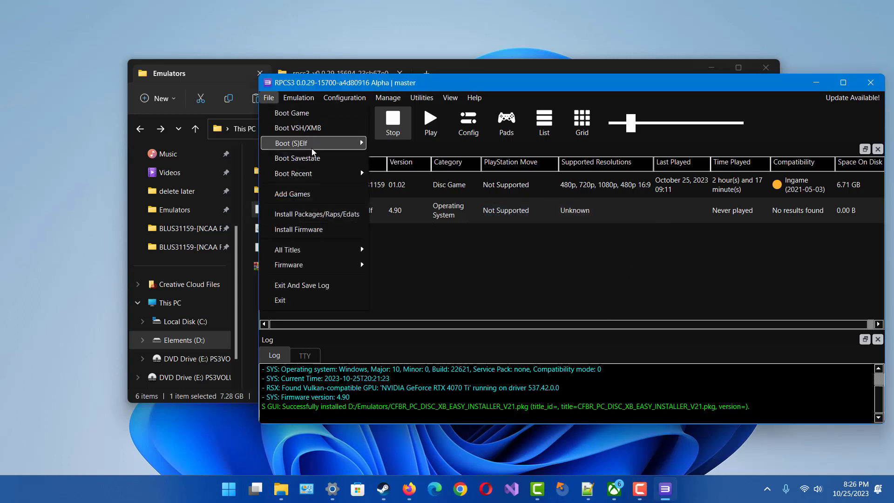
mouse_move(315, 152)
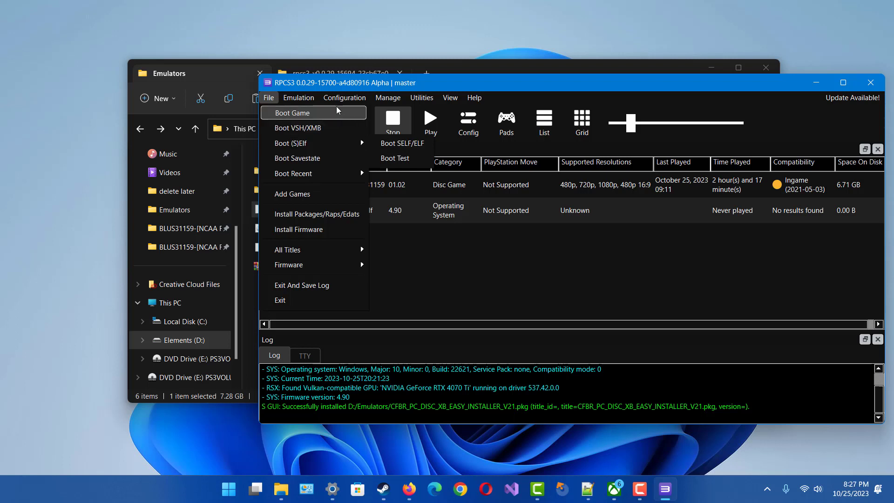
mouse_move(344, 99)
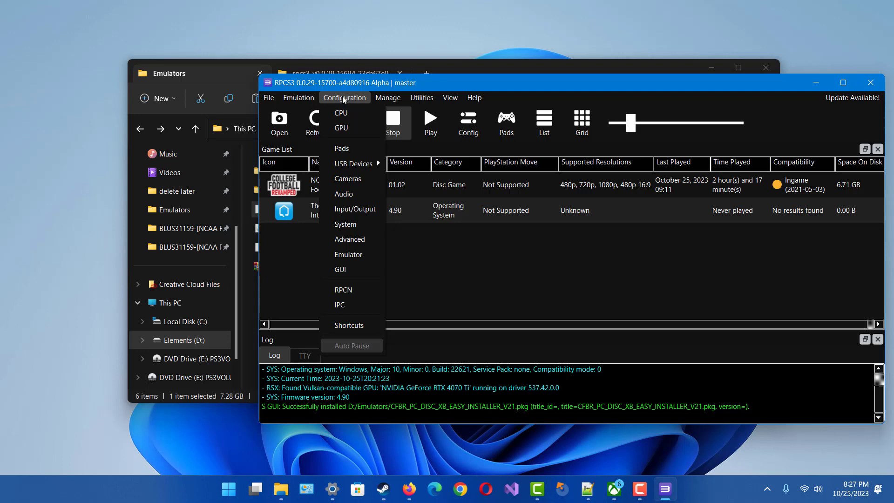
left_click(347, 133)
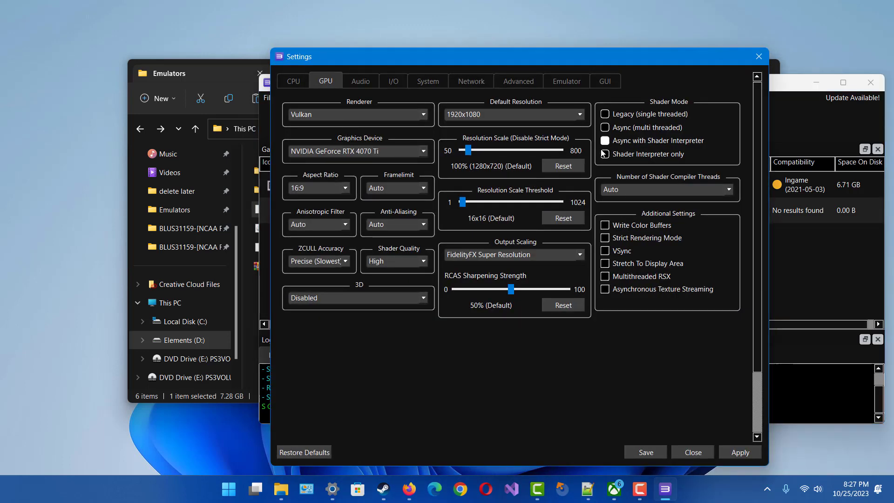
left_click(605, 114)
left_click(605, 142)
left_click(635, 453)
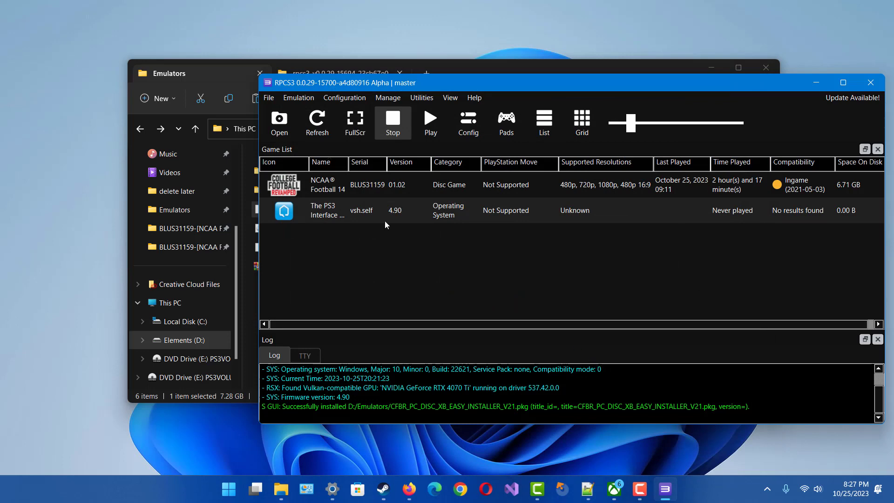
Boot NCAA Football 14 from the RPCS3 game list via its right-click menu
left_click(335, 193)
right_click(333, 189)
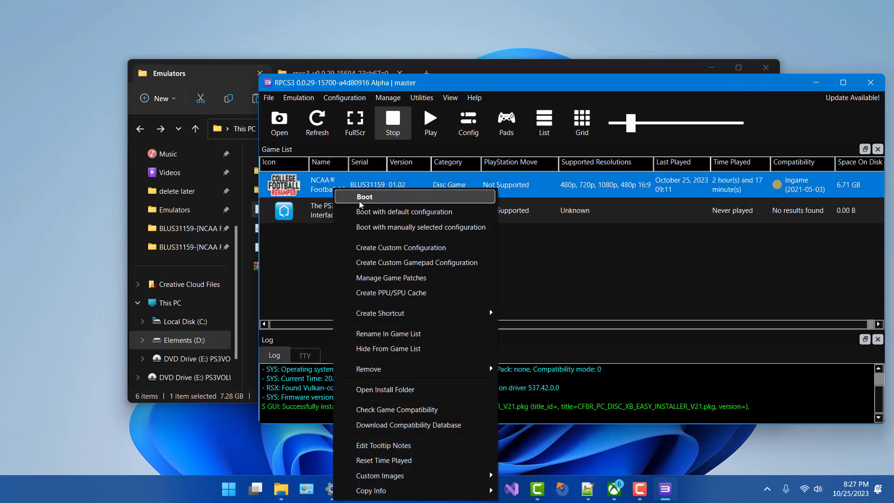
left_click(361, 199)
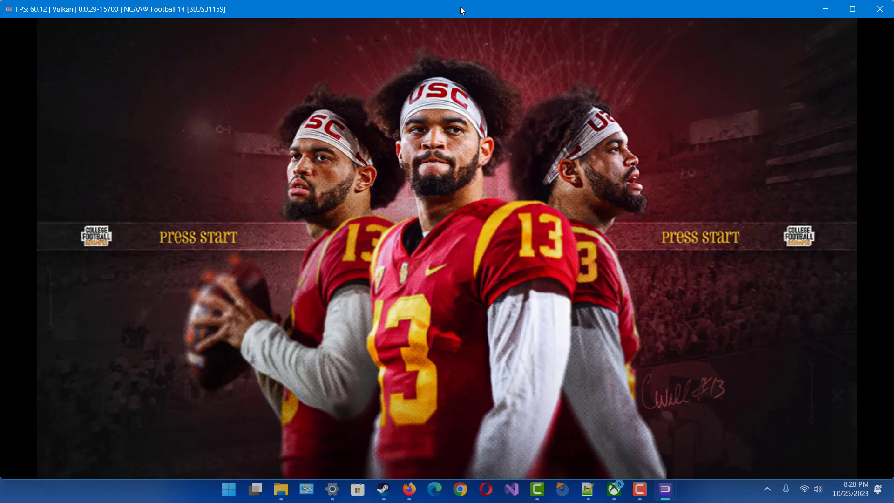
Go from the title screen into Dynasty mode, continuing with offline dynasty files only
key("Return")
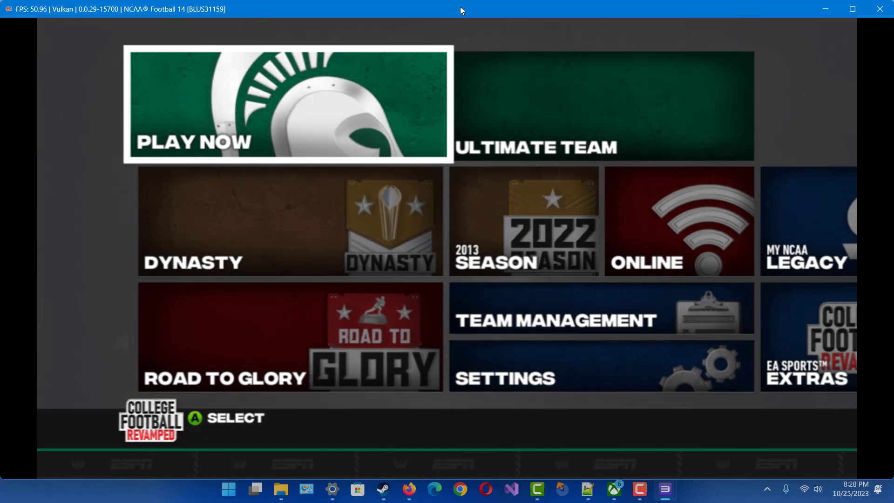
key("Down")
key("Return")
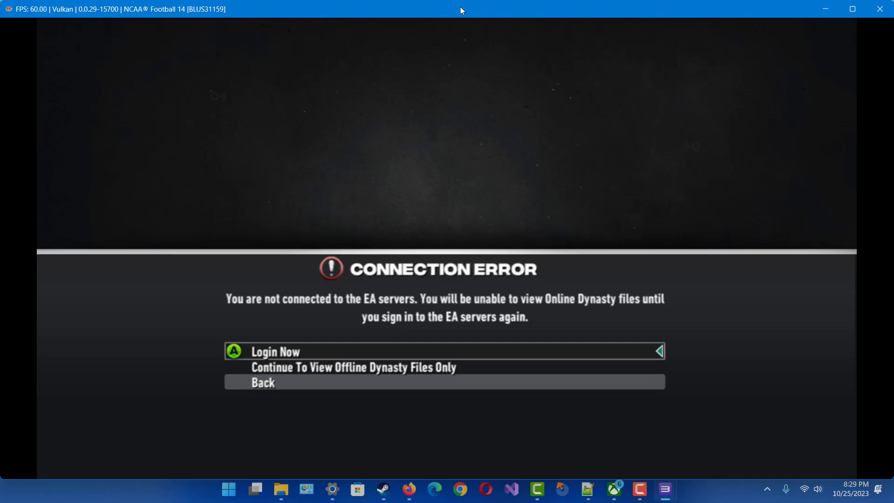
key("Down")
key("Return")
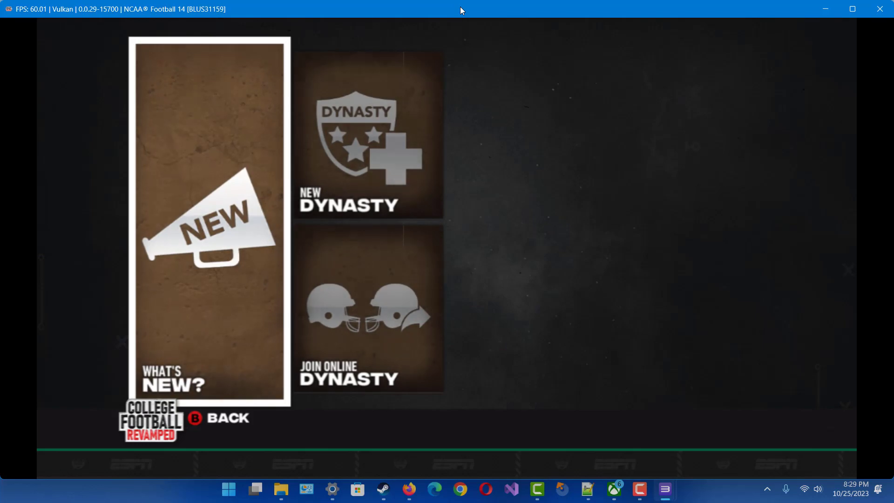
Start a new offline dynasty with a new coach and take the Michigan State head coach job
key("Right")
key("Right")
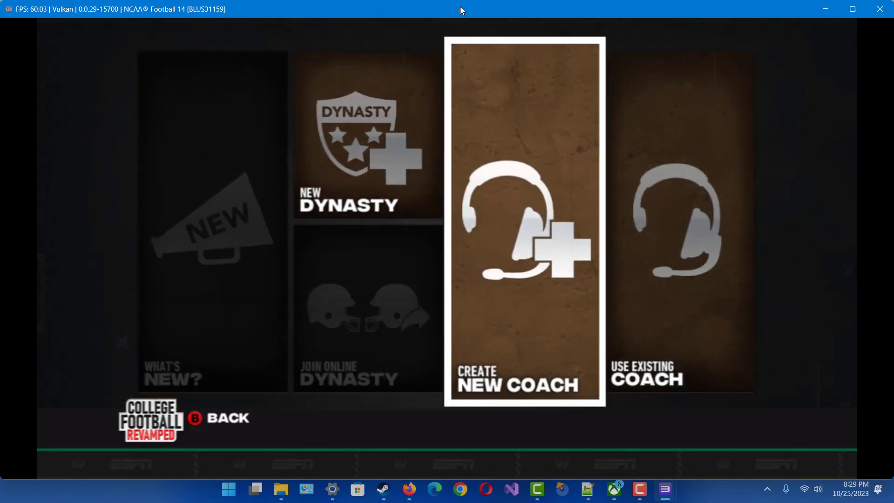
key("Return")
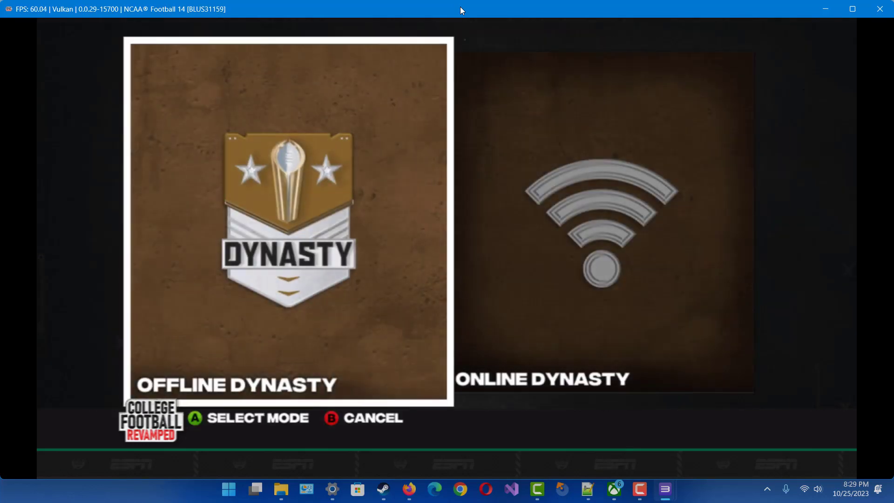
key("Return")
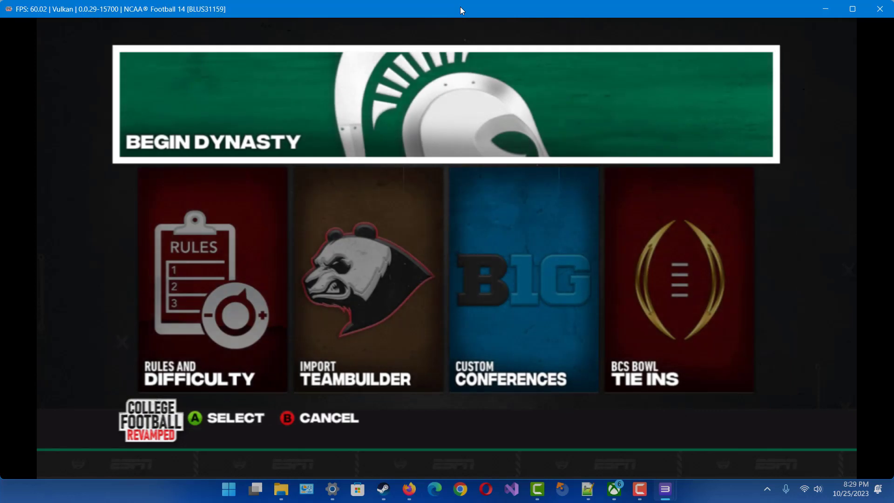
key("Return")
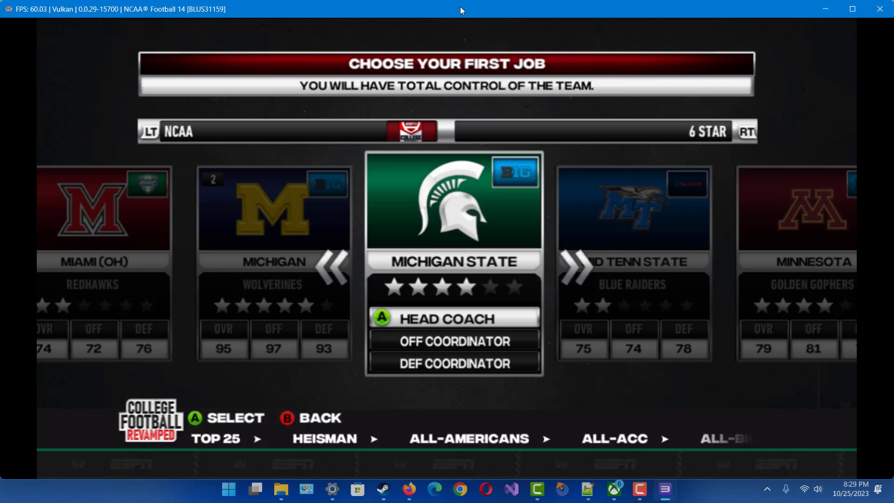
key("x")
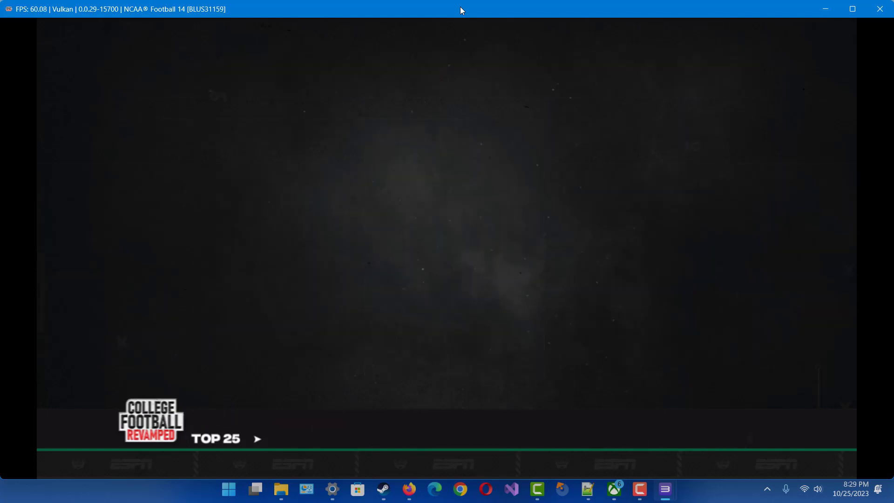
Sign the coaching contract, dismiss Coach Skills, and browse the Recruiting skill tree before exiting
key("x")
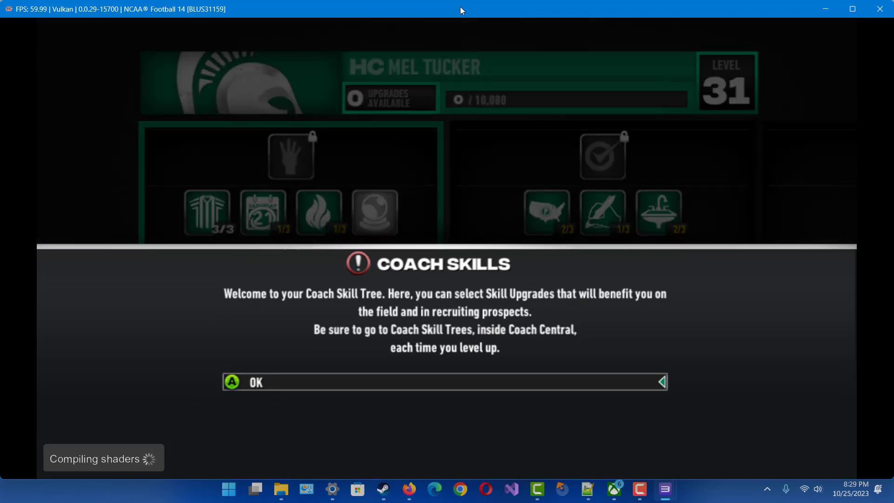
key("x")
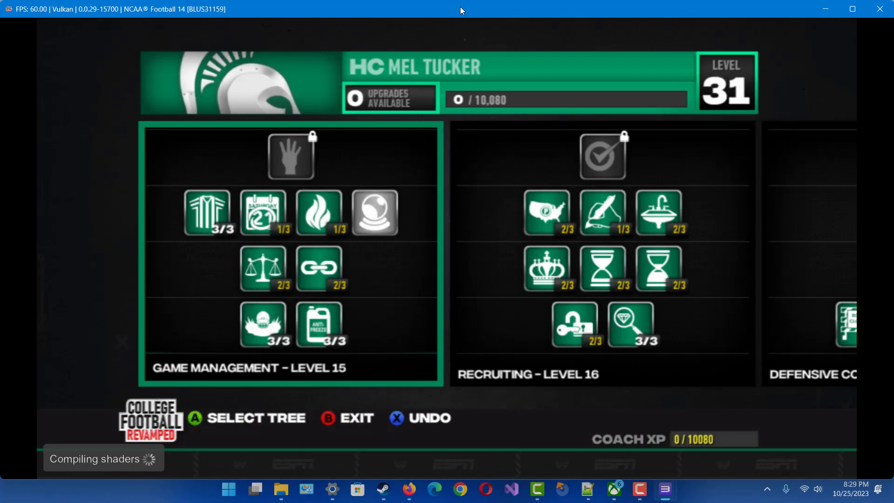
key("Right")
key("x")
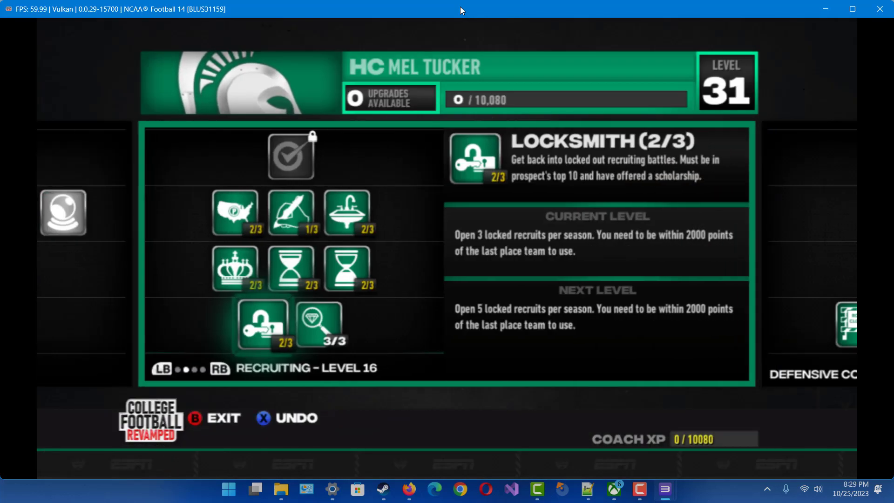
key("c")
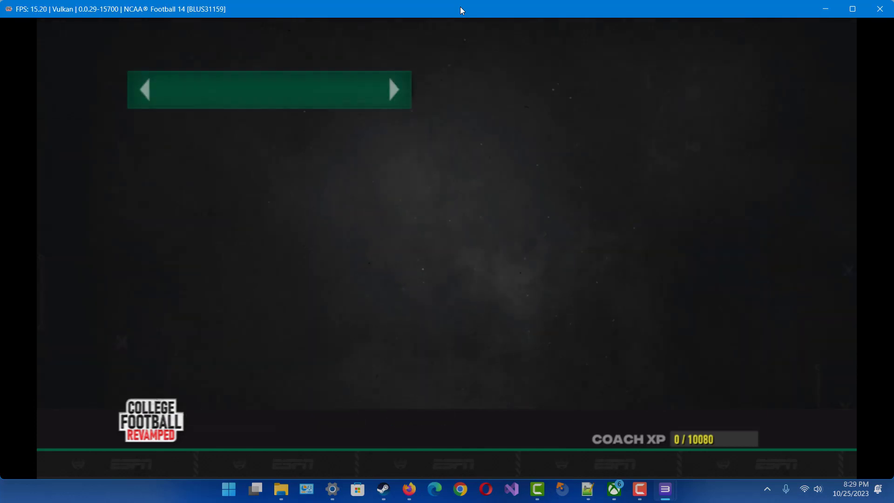
Start the season and confirm Advance To Regular Season
key("Down")
key("Down")
key("Down")
key("Down")
key("Down")
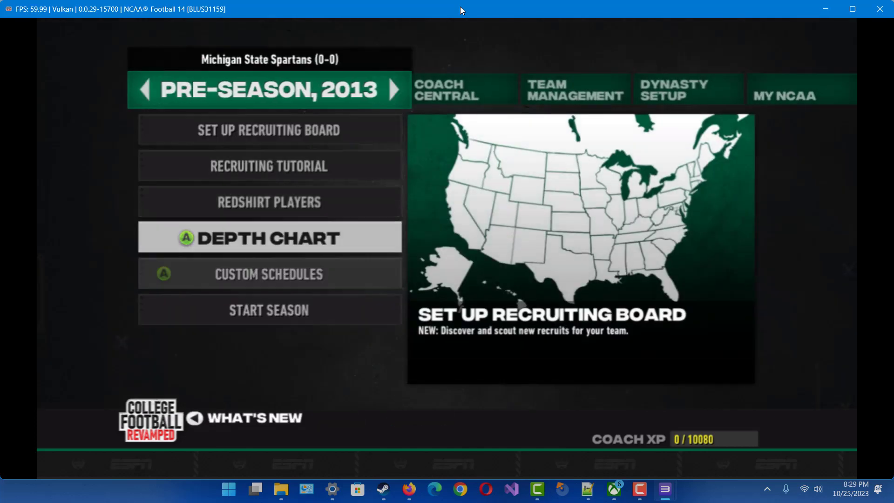
key("x")
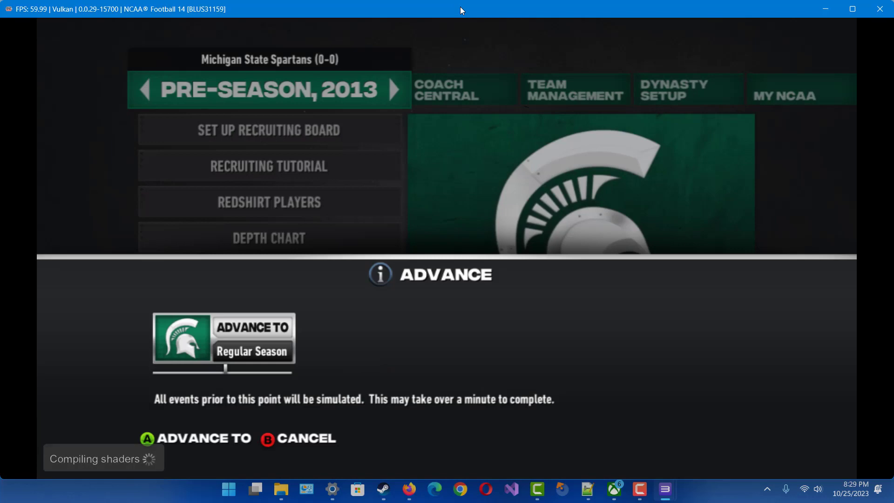
key("x")
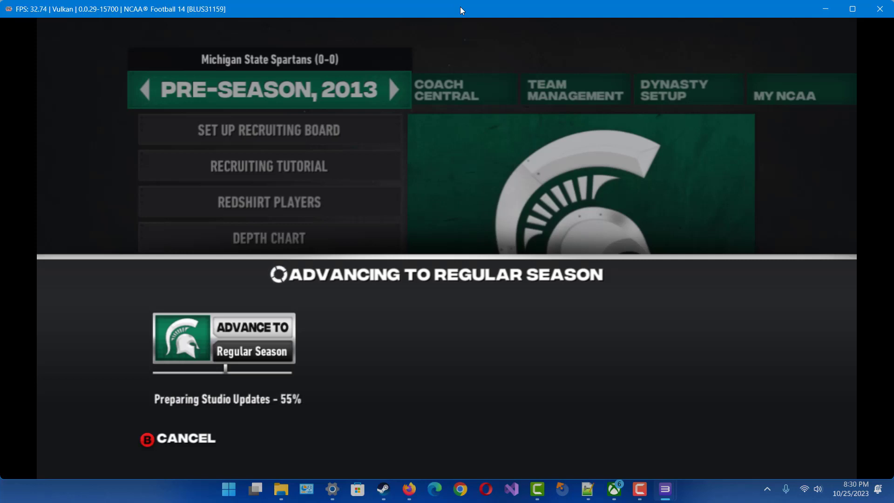
Skip past Coach News and play the Week 1 game versus Western Michigan
key("x")
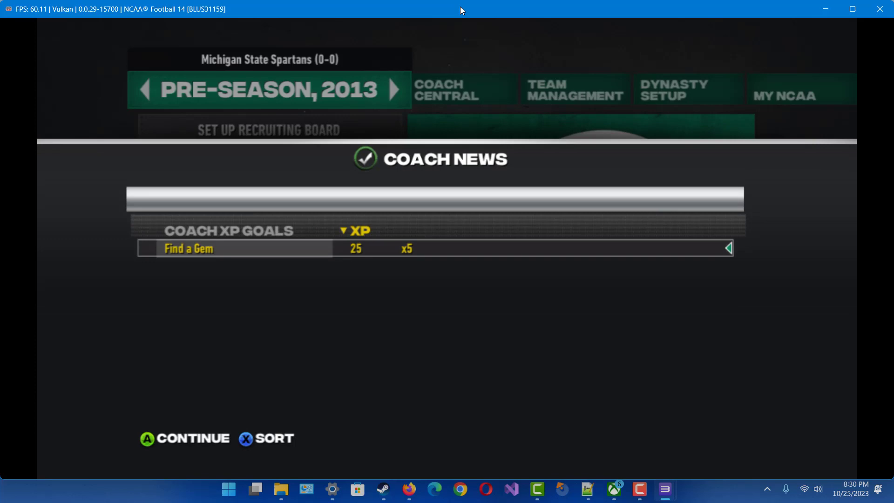
key("x")
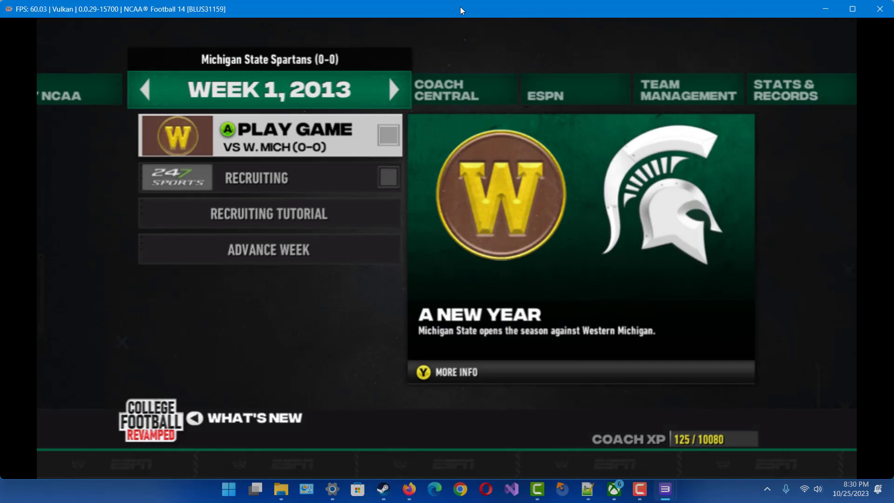
key("Down")
key("x")
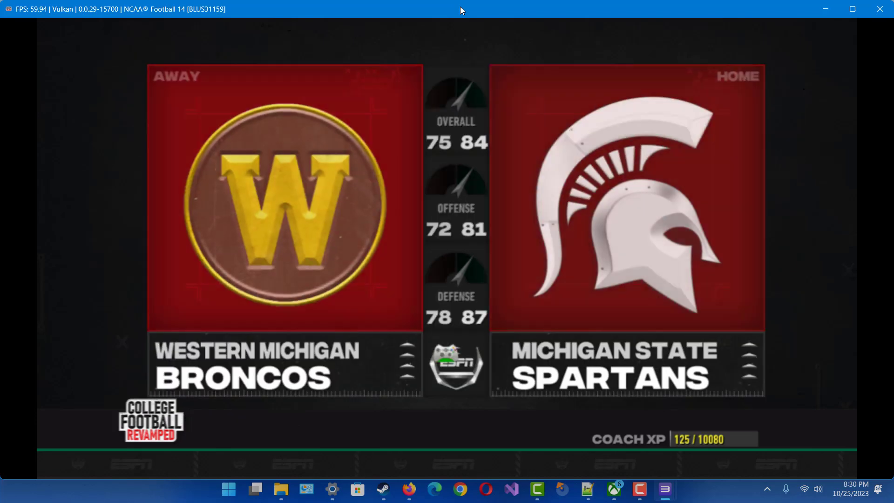